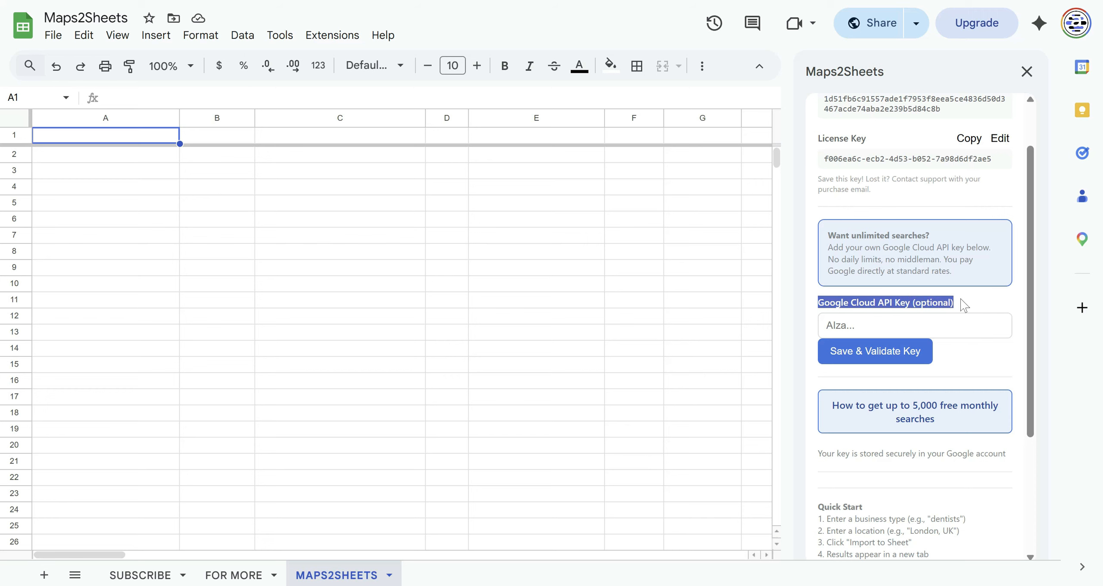
- Open the Google Cloud Console in a new browser tab by searching for google cloud console
click(964, 305)
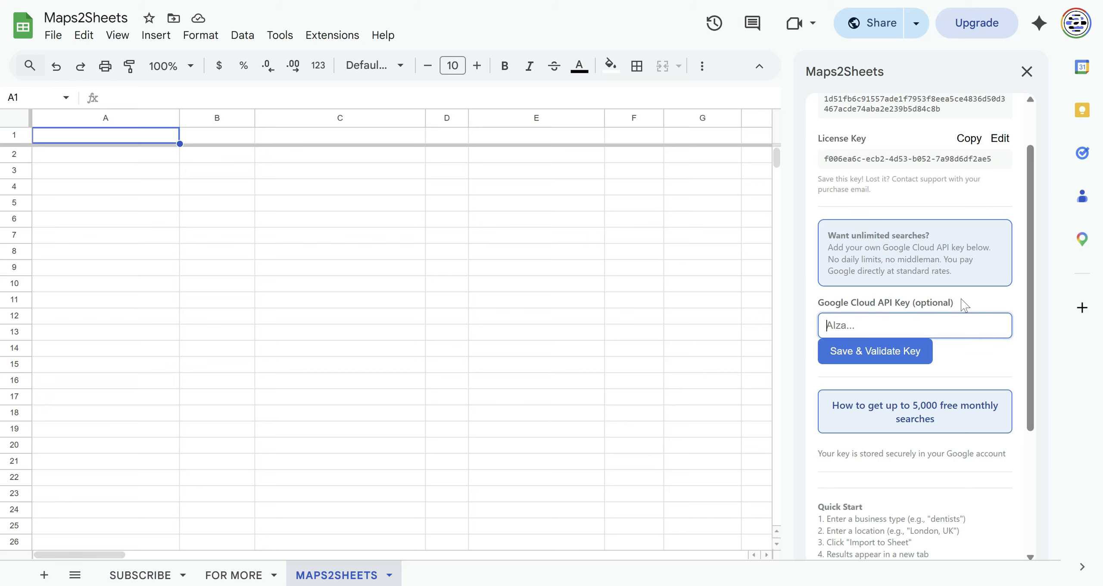
key(ctrl+t)
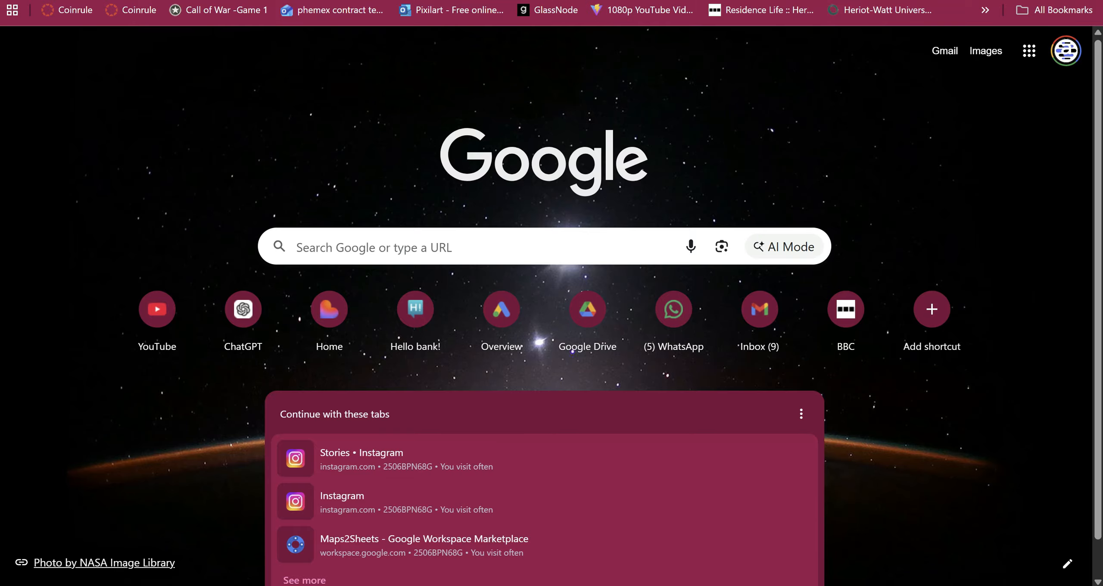
click(445, 245)
text(google cloud console)
key(Return)
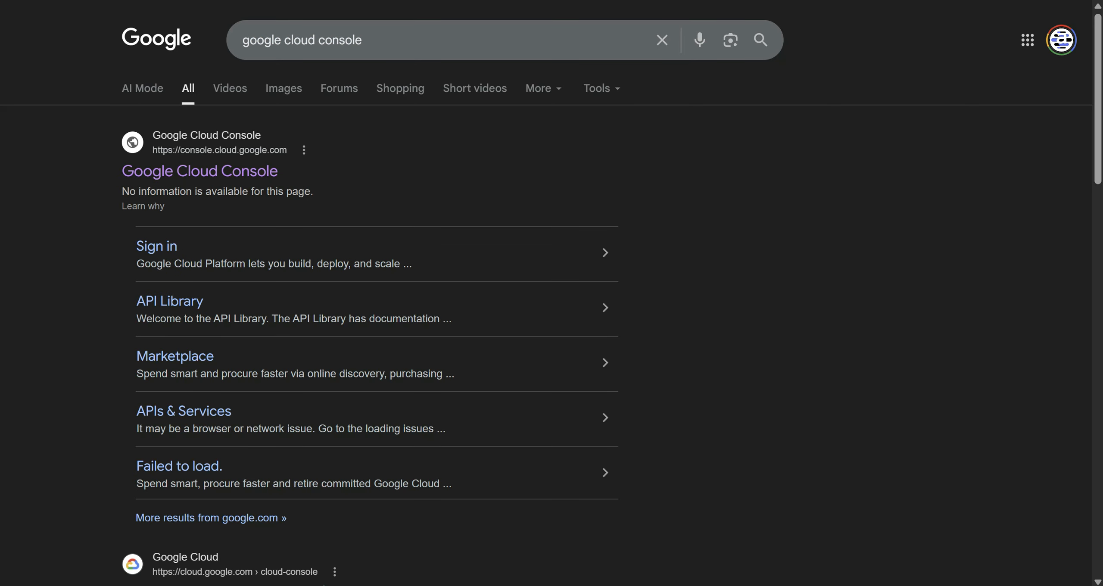
click(257, 173)
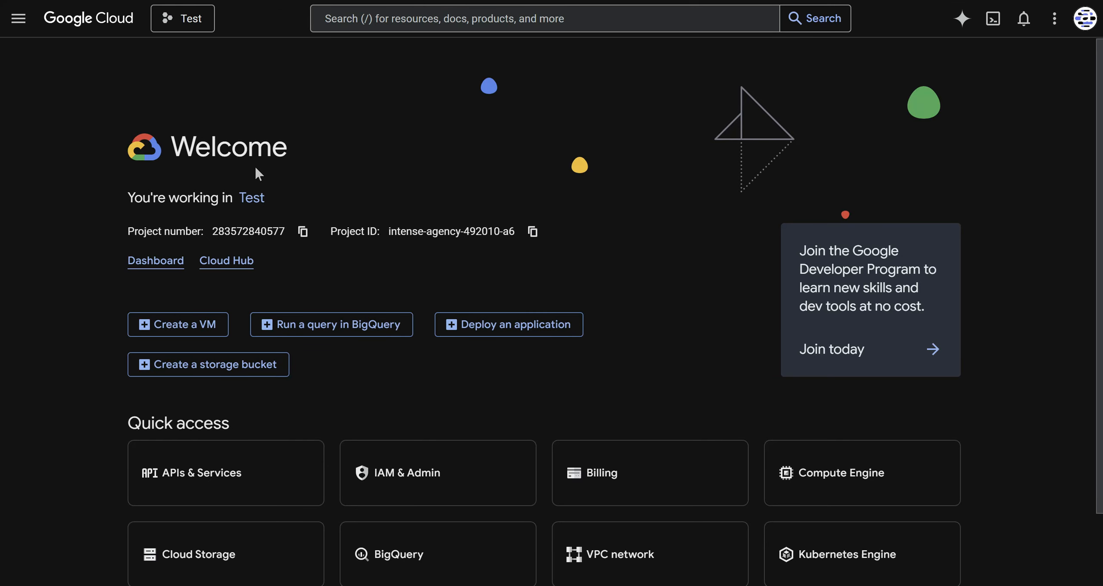
- Create a new Google Cloud project named M2S Api key
click(185, 20)
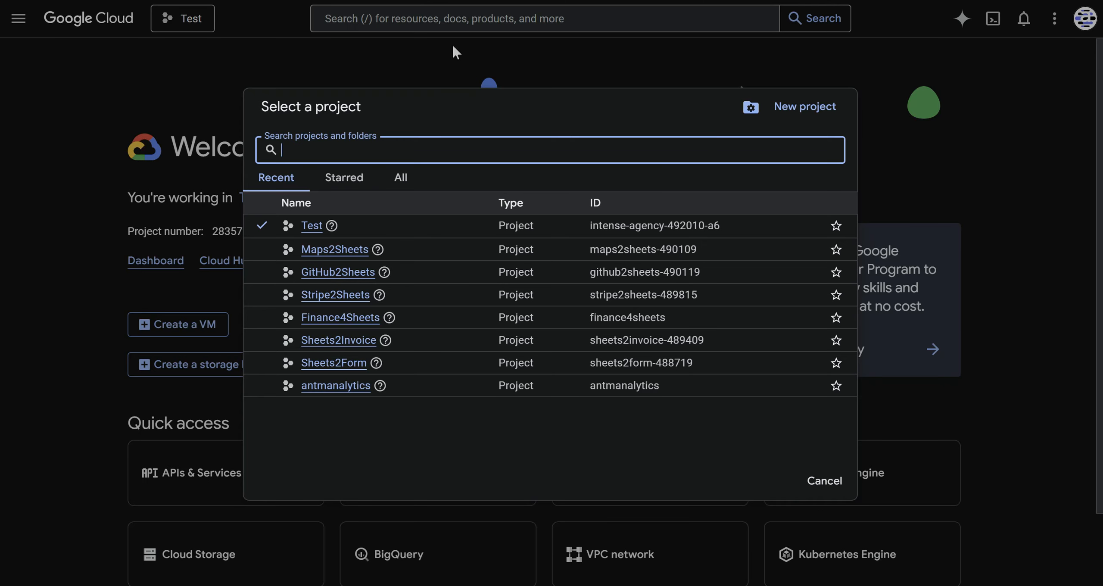
click(801, 108)
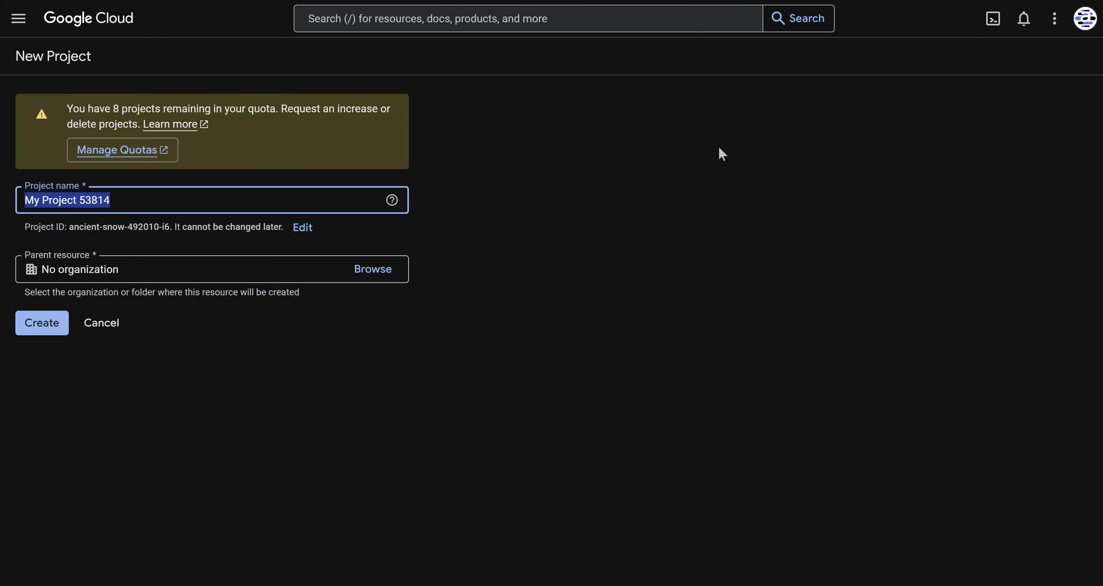
text(M2S)
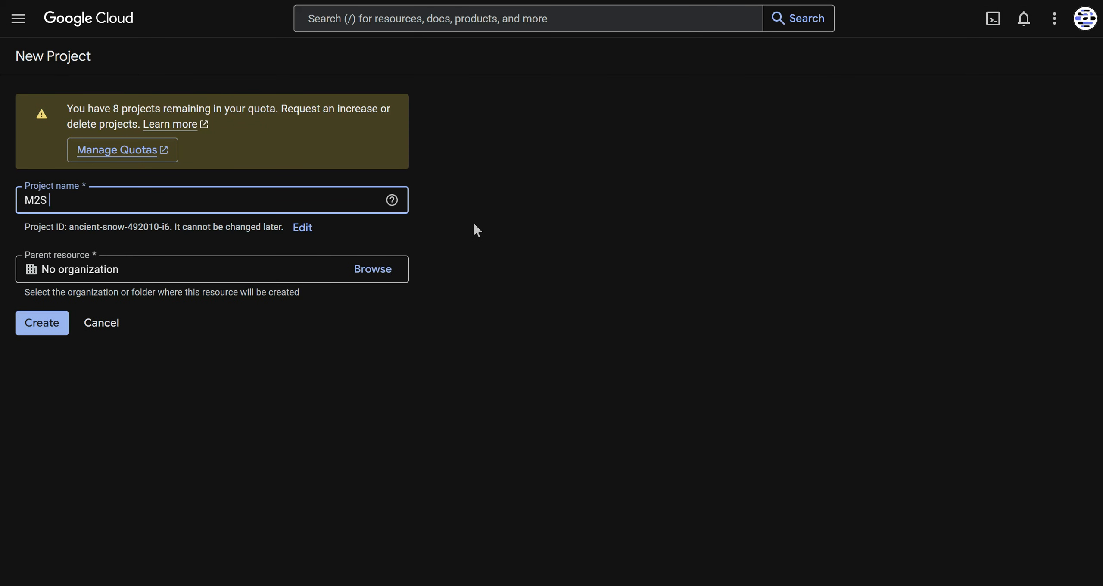
text( Api key)
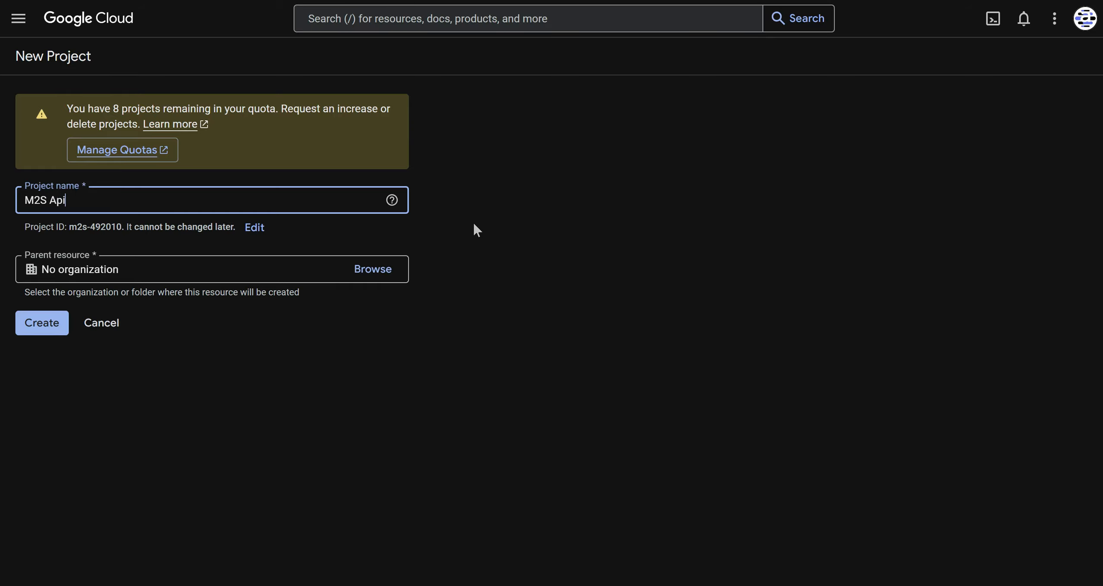
click(38, 326)
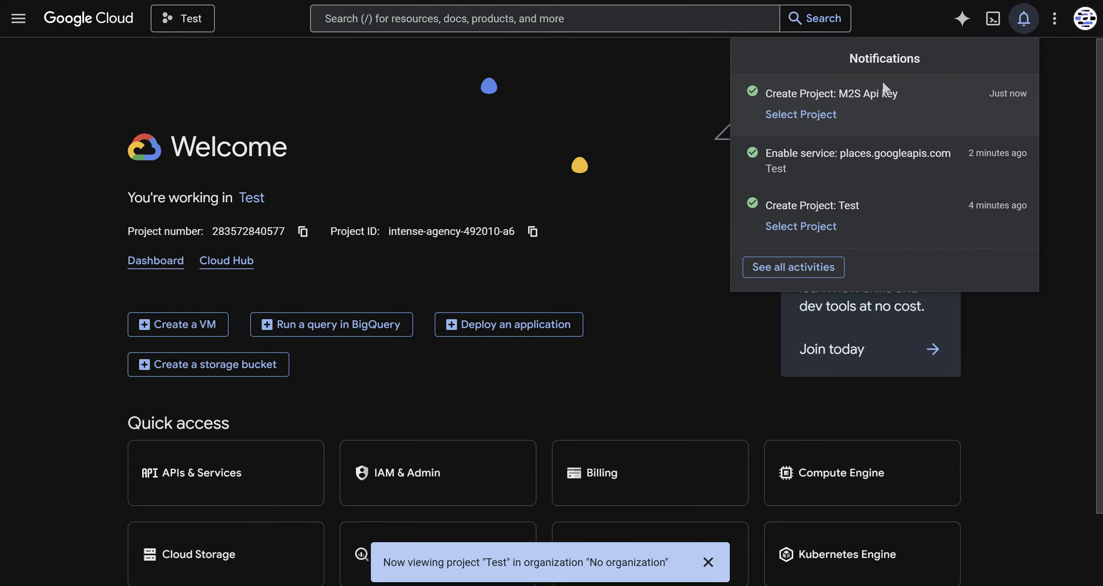
- Switch to the new M2S Api key project from the notifications list
click(1023, 24)
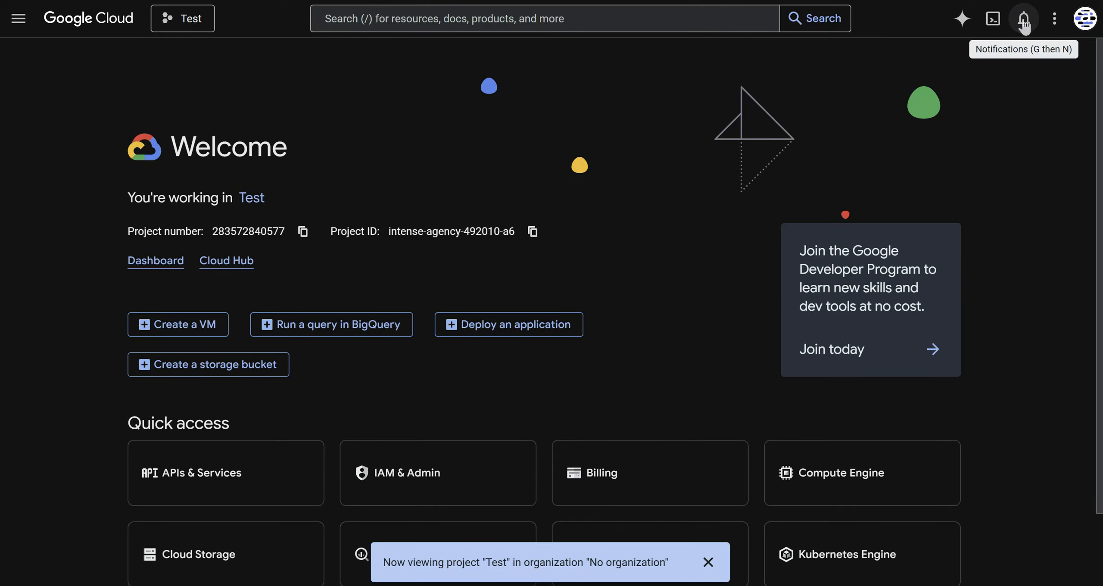
click(1021, 24)
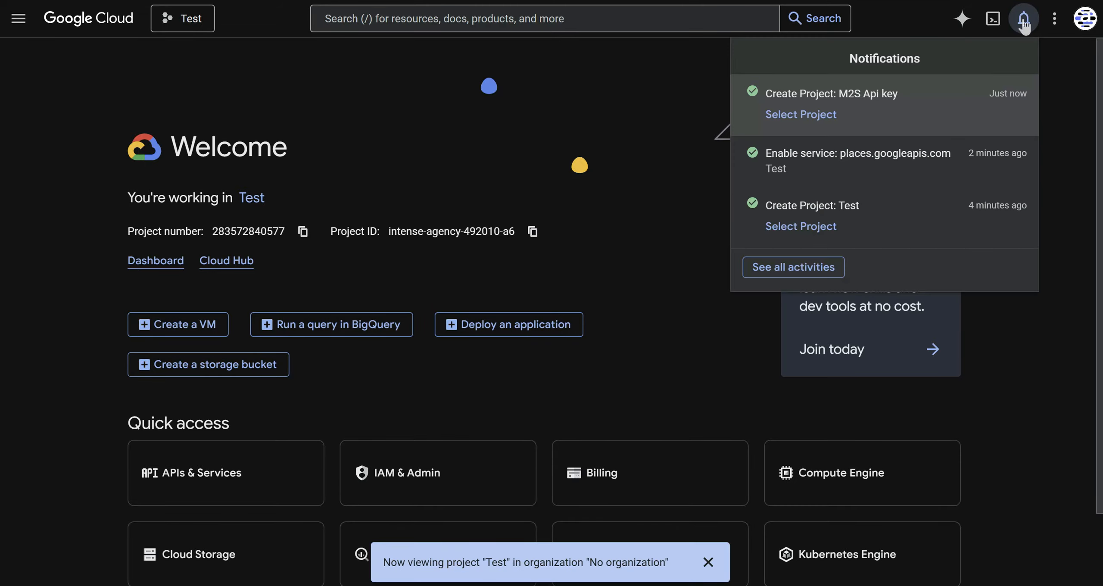
click(790, 118)
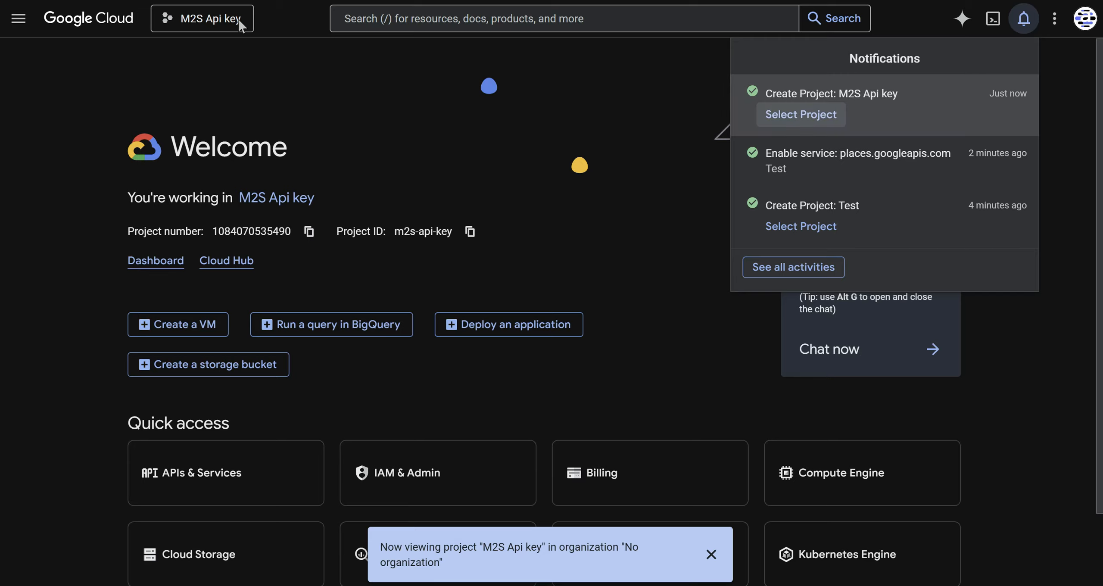
click(457, 183)
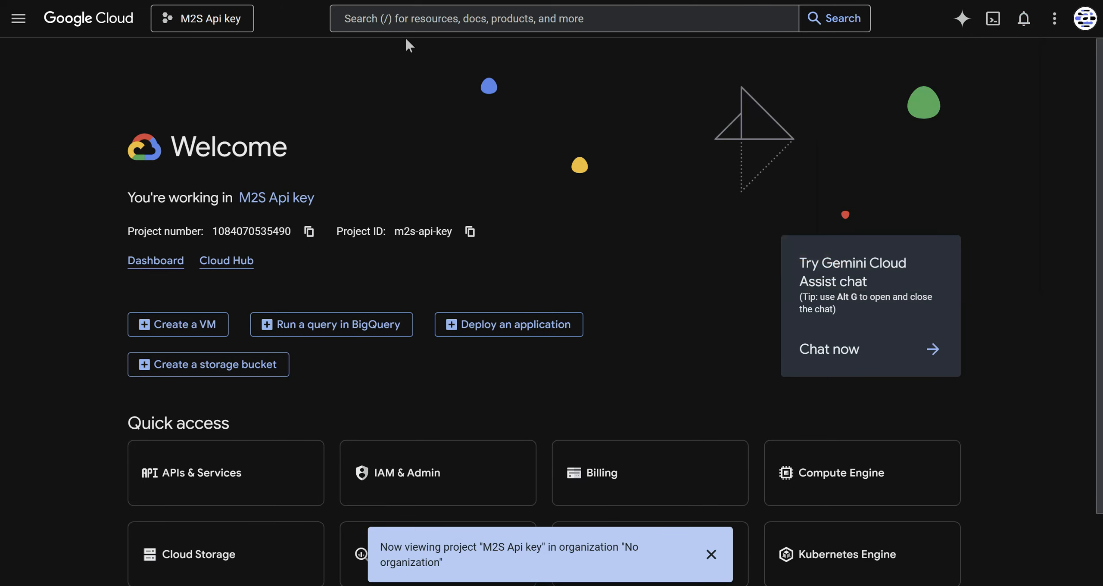
- Search the console for api, open APIs & Services, and go to enable APIs and services
click(414, 24)
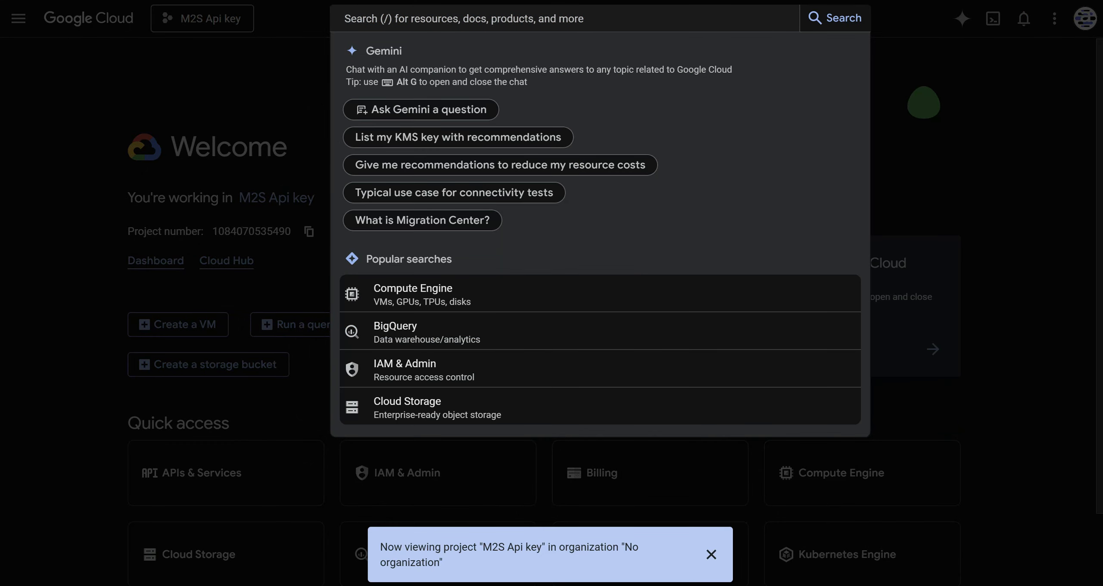
text(api gateway)
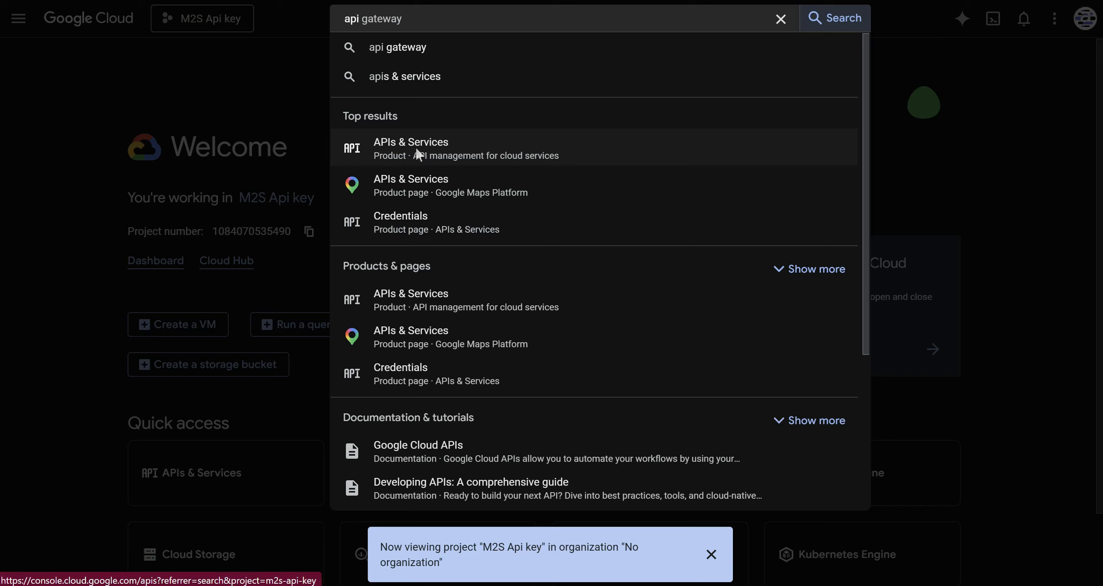
click(417, 150)
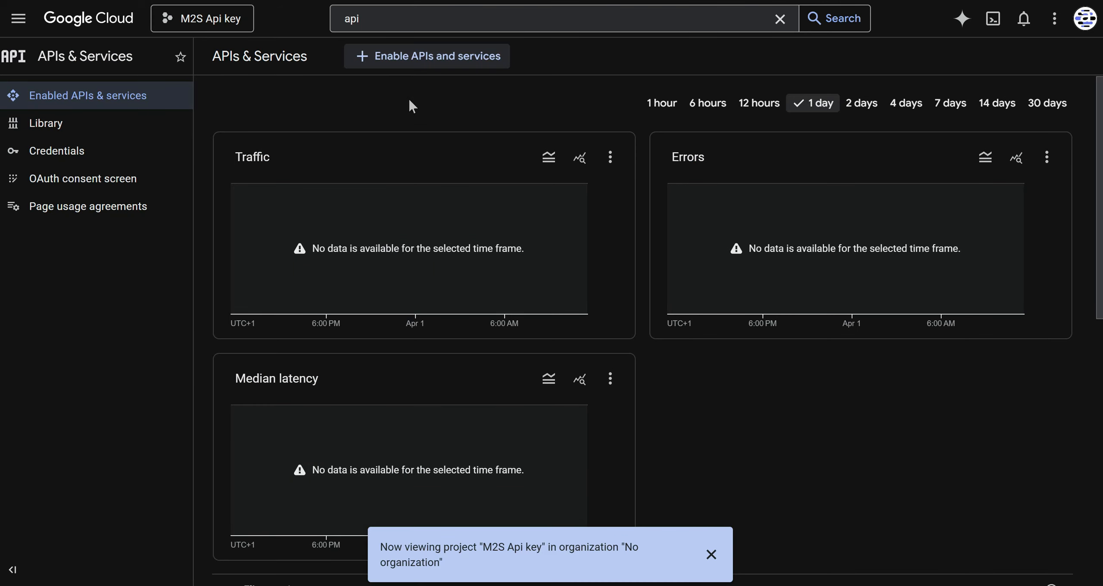
click(440, 58)
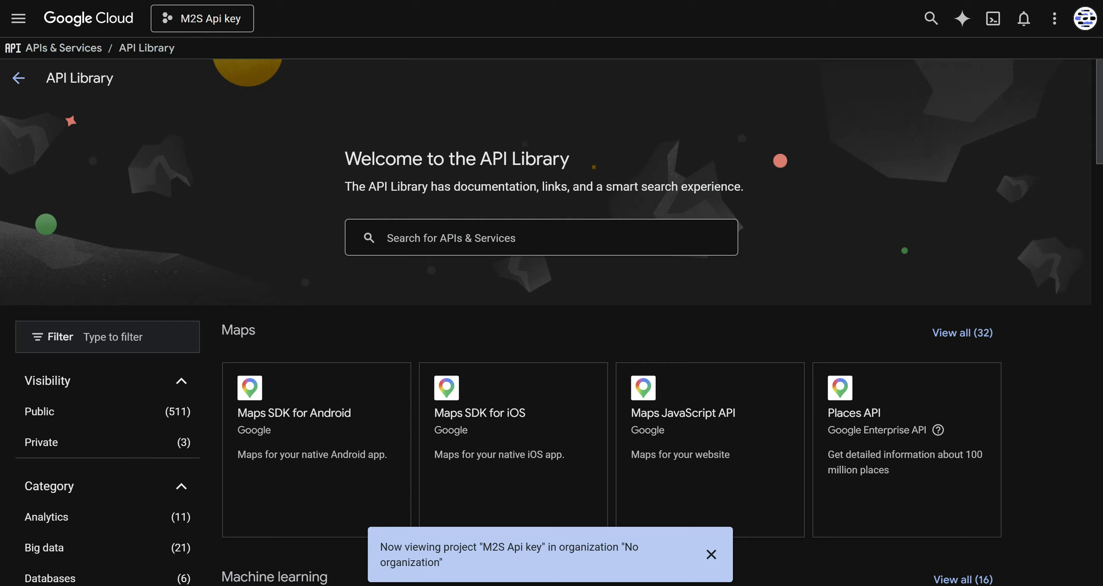
- Search the API Library for places api (new) and open Places API (New)
click(517, 237)
text(places )
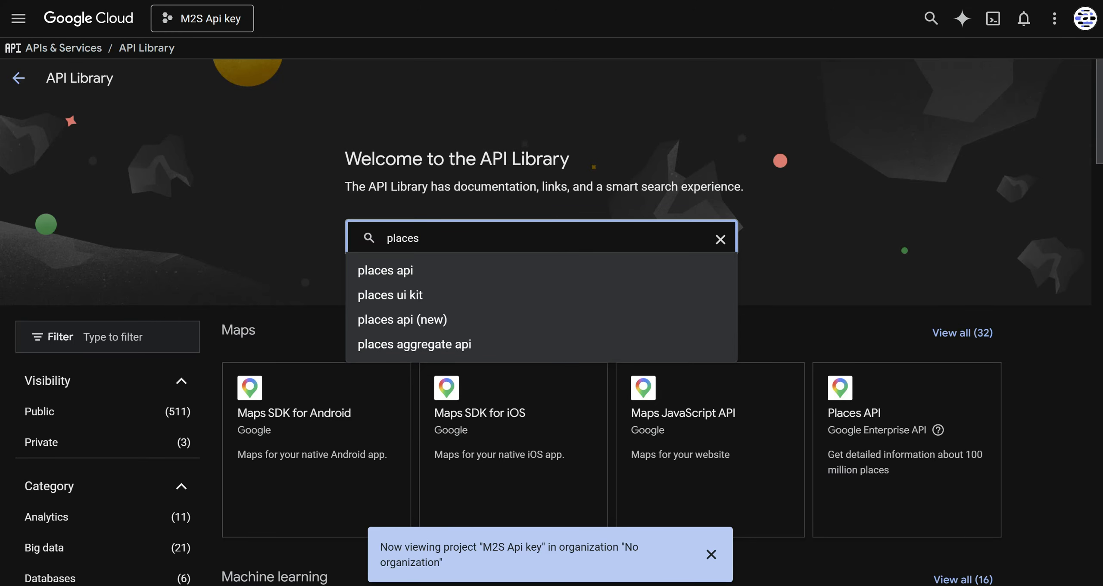
text(api)
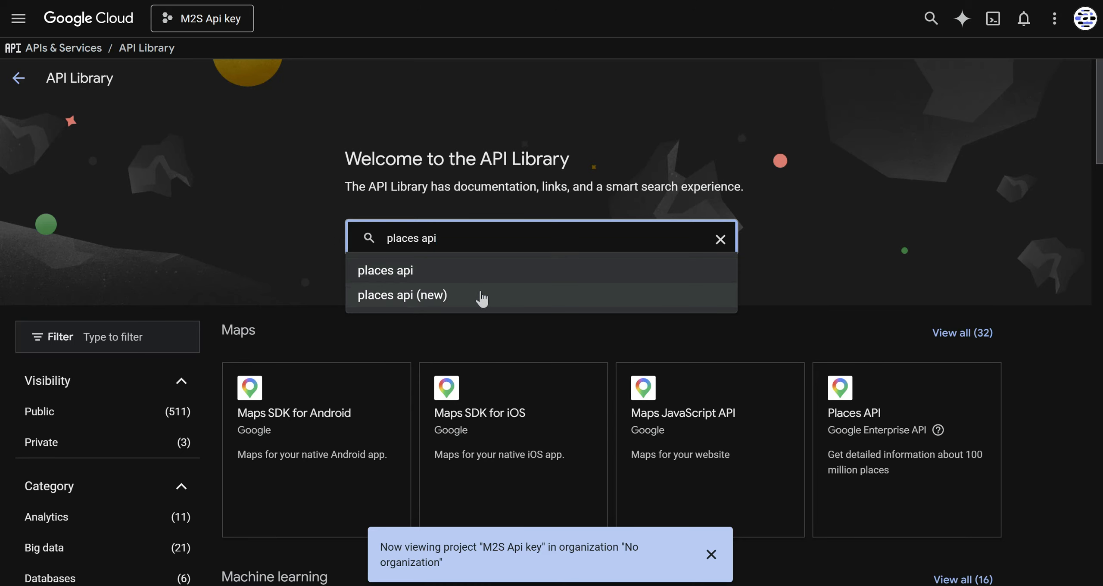
click(431, 297)
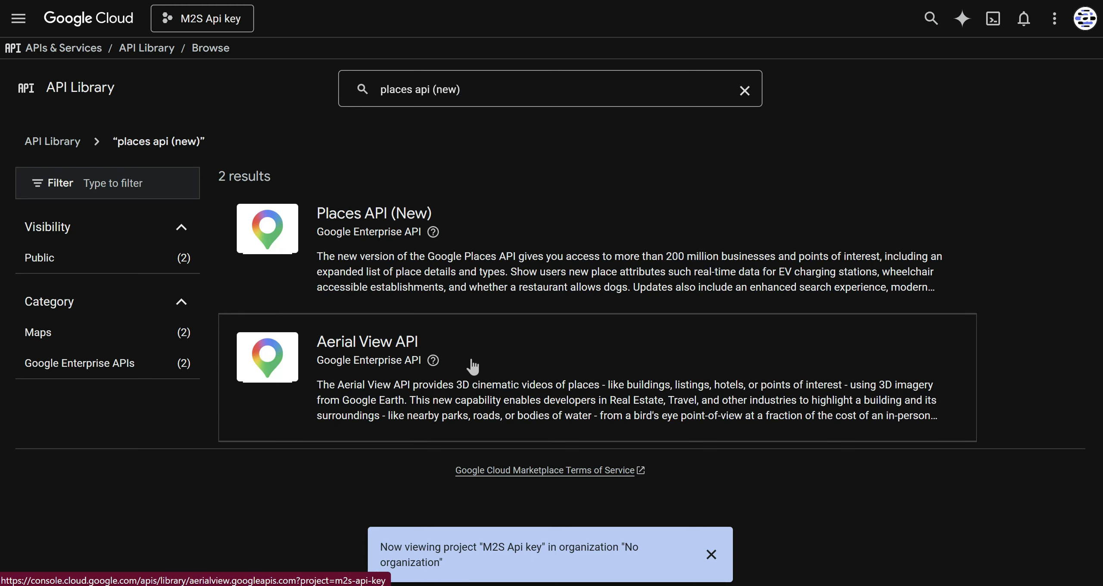
click(480, 218)
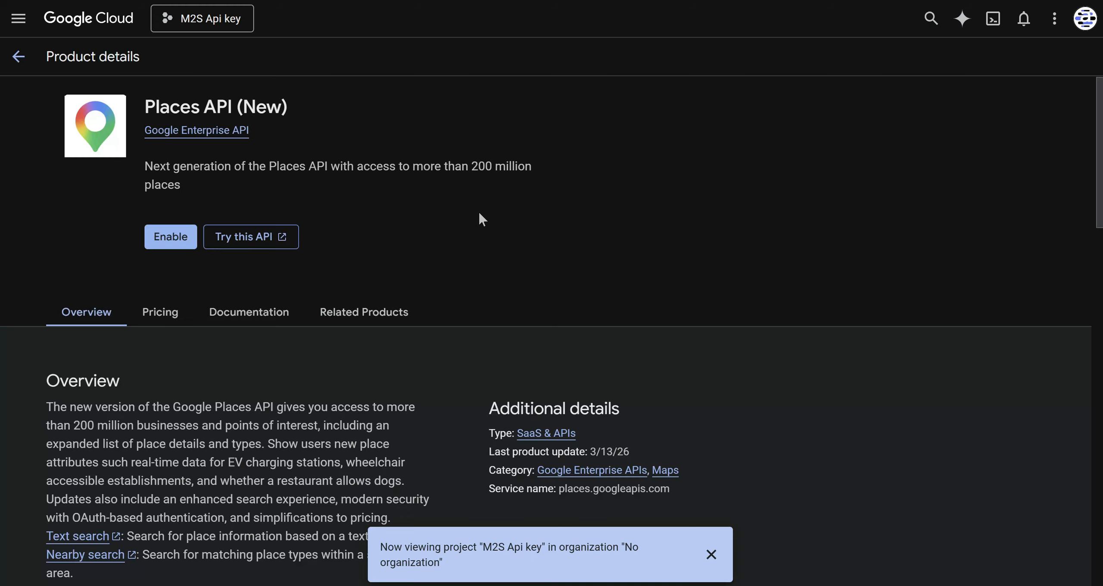
- Enable the Places API (New), confirming the EEA Terms of Service by entering Confirm
click(167, 241)
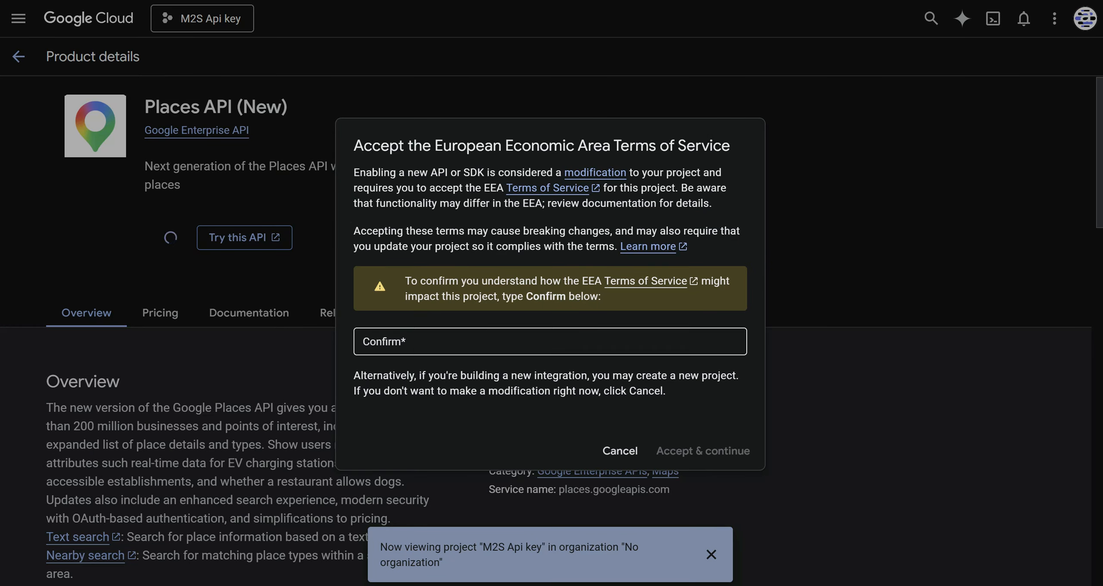
click(474, 342)
text(Confirm)
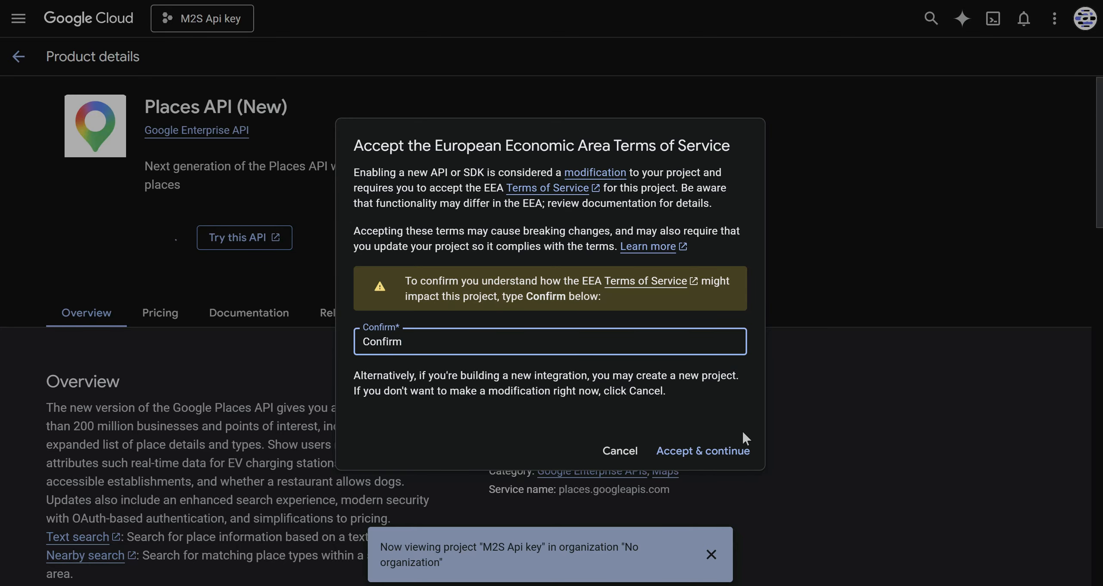
click(722, 460)
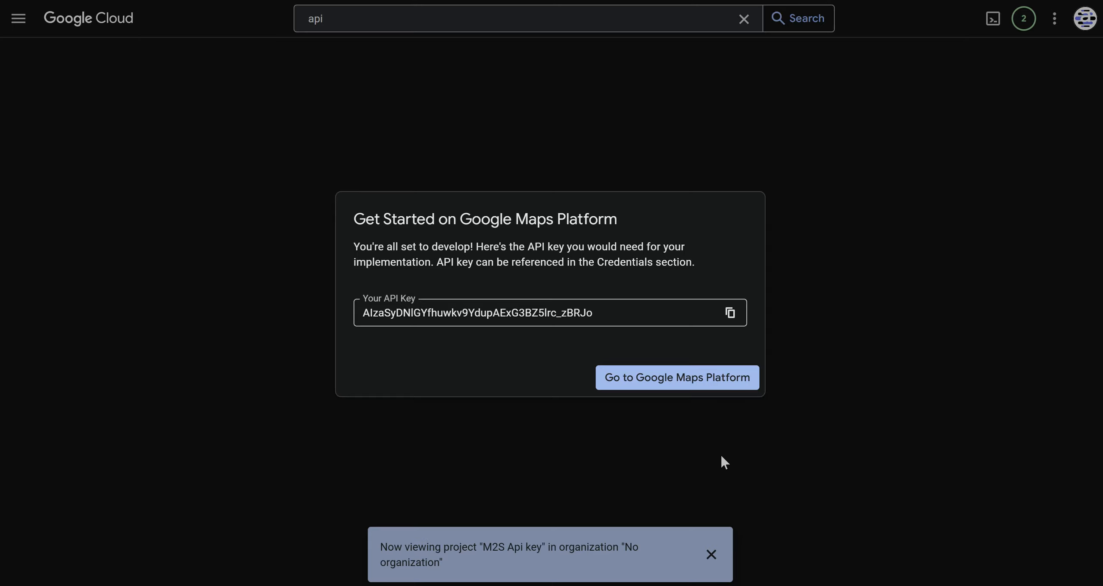
- Copy the generated API key to the clipboard
click(729, 319)
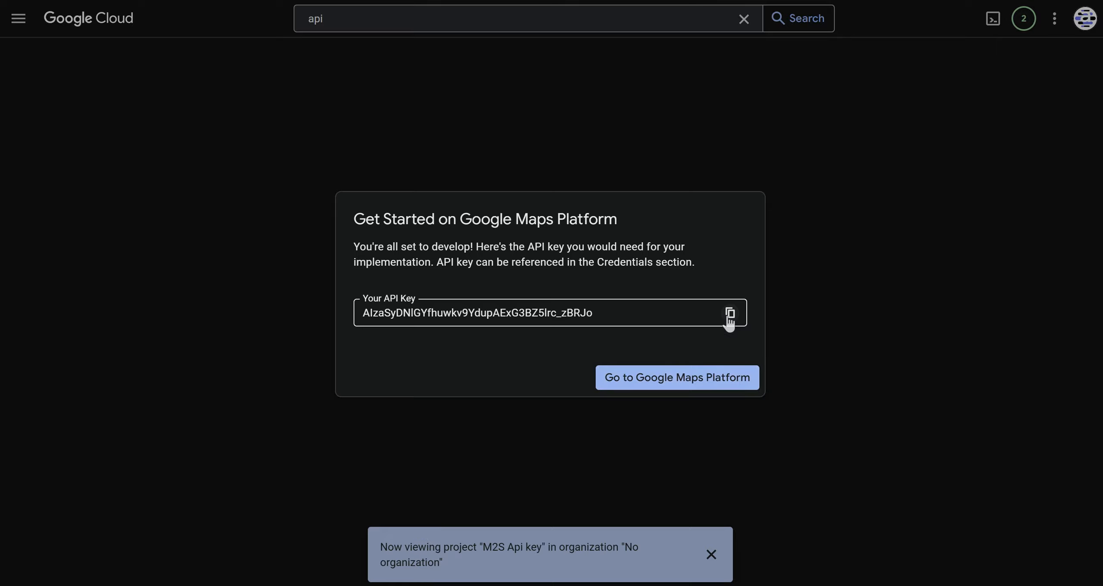
right_click(729, 317)
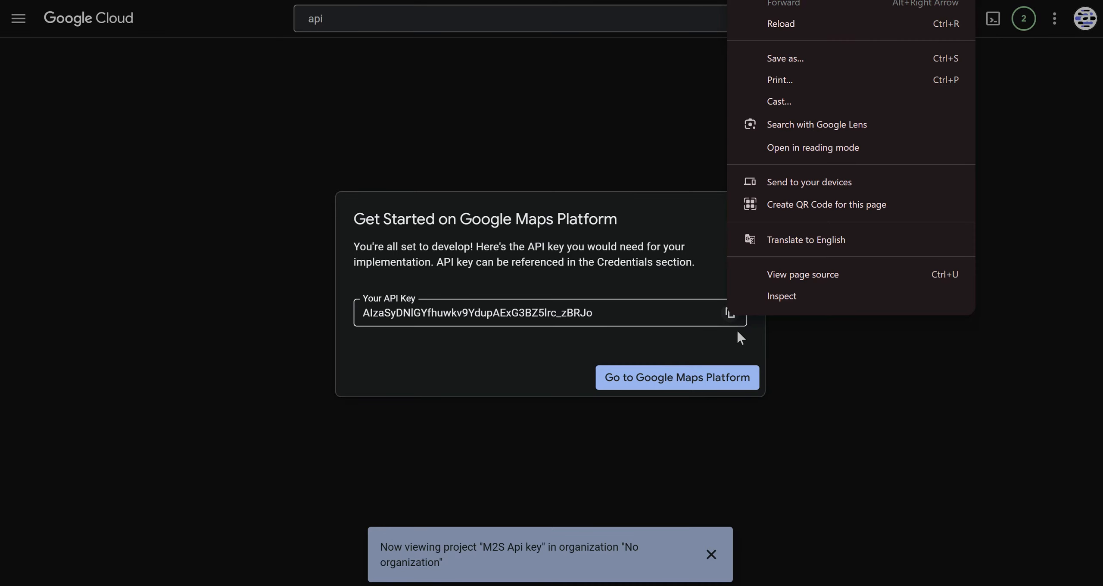
click(730, 318)
- Back in the spreadsheet, paste the API key into the Maps2Sheets Google Cloud API Key field and save and validate it
key(ctrl+Tab)
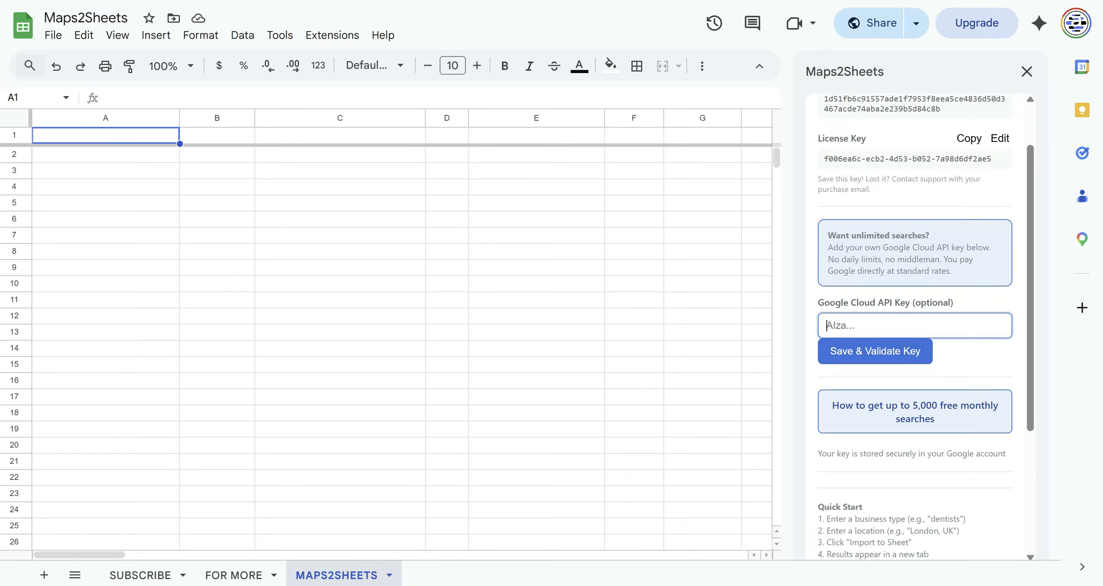
key(ctrl+v)
click(873, 359)
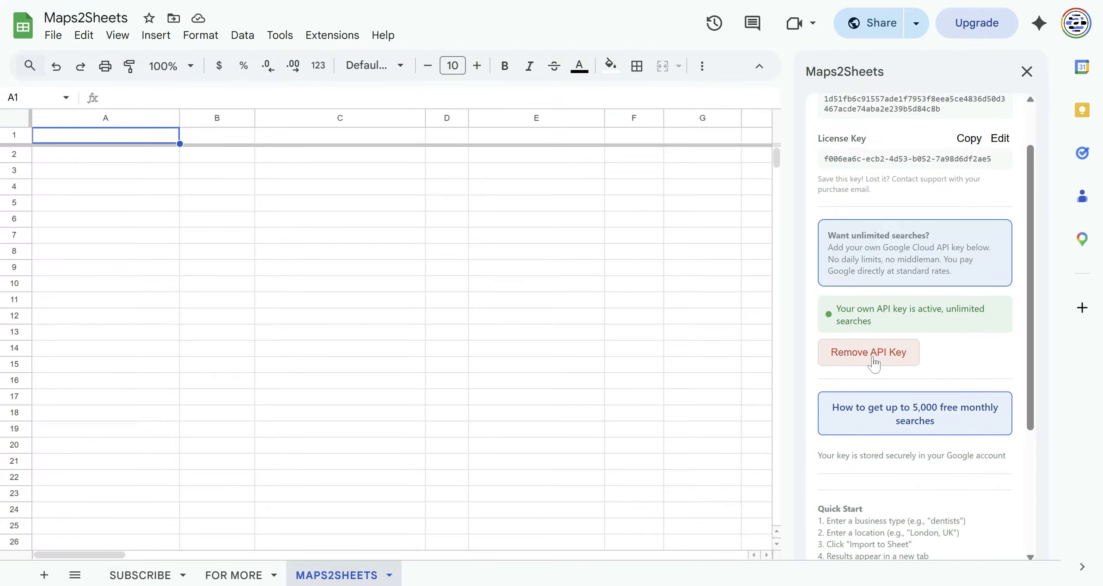
- Open the Search section of the Maps2Sheets sidebar
scroll(859, 147, up, 2)
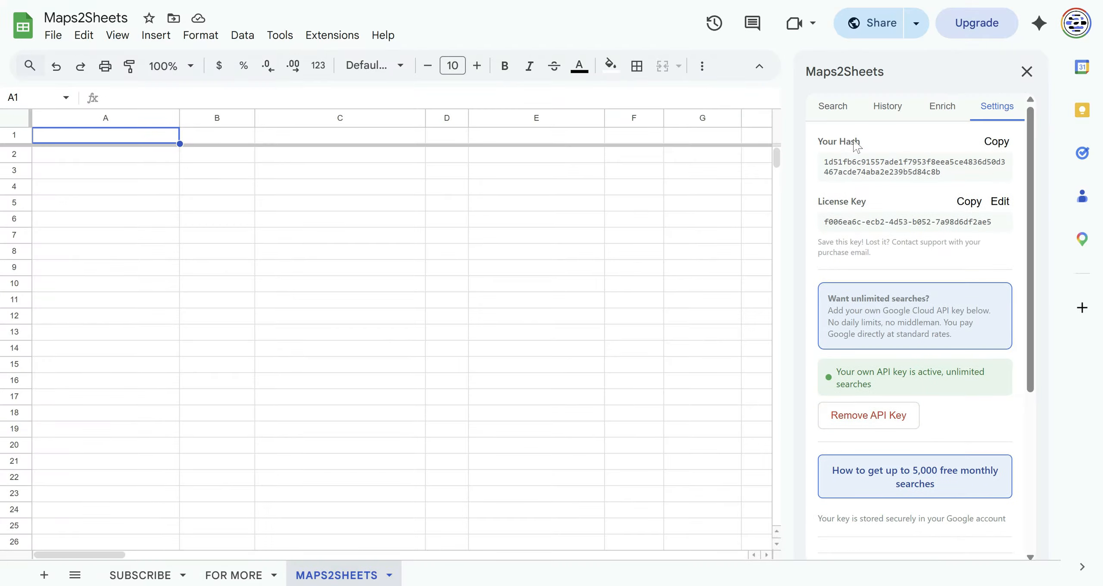
click(836, 108)
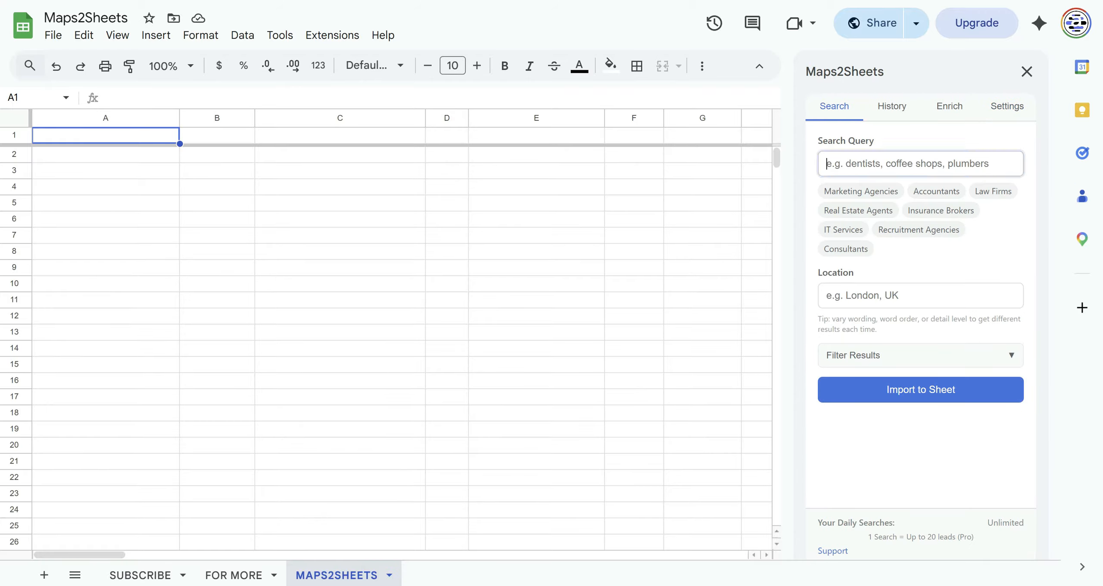
drag(987, 523, 1028, 526)
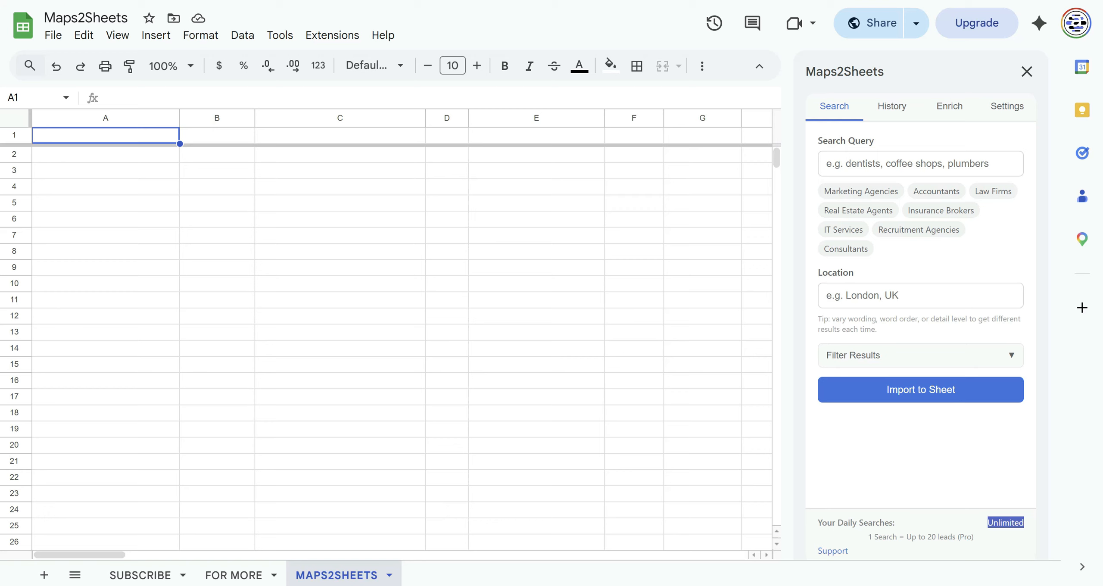
- Set the search query to IT Services using the suggested category
click(857, 164)
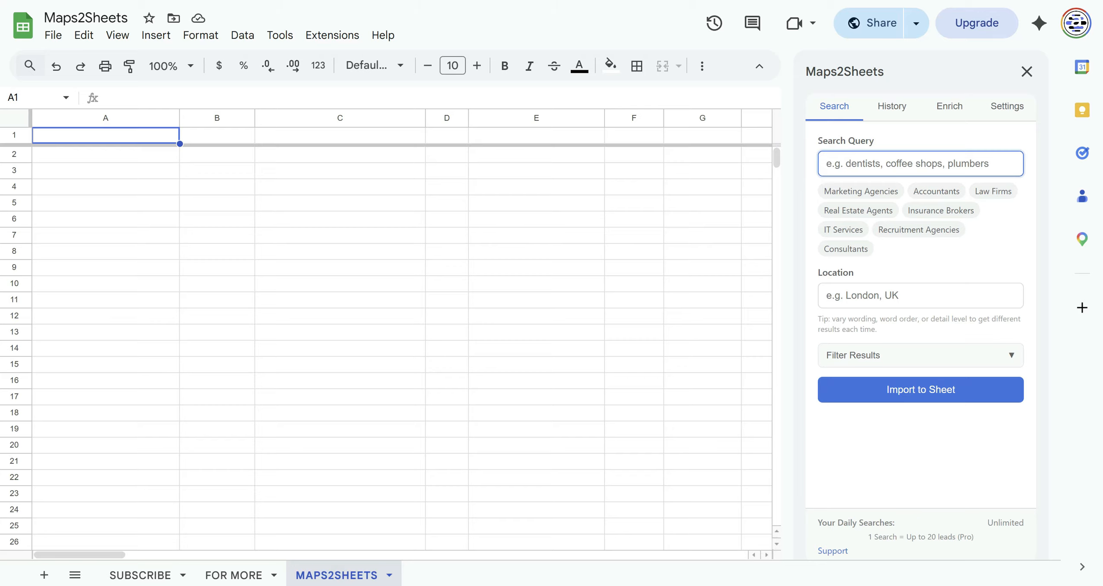
click(946, 209)
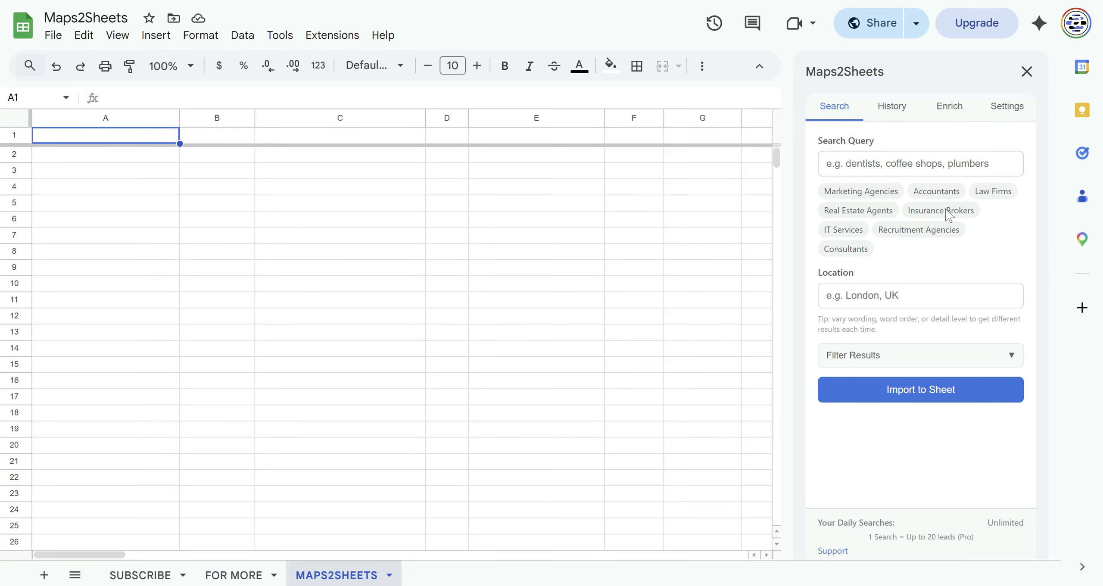
click(831, 231)
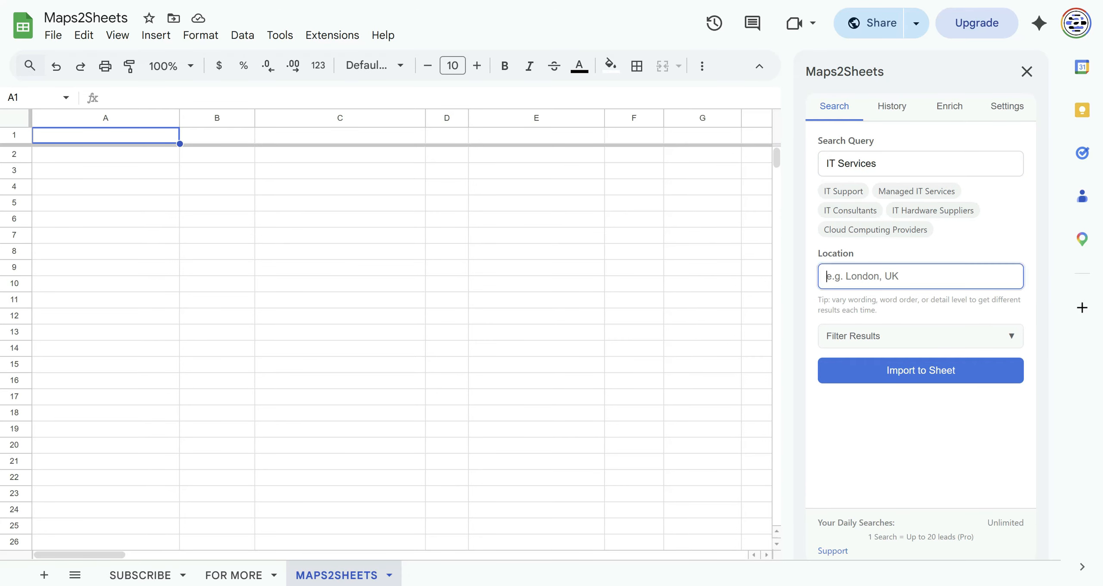
- Set the location to London, UK and import the IT Services results into the sheet
text(London, UK)
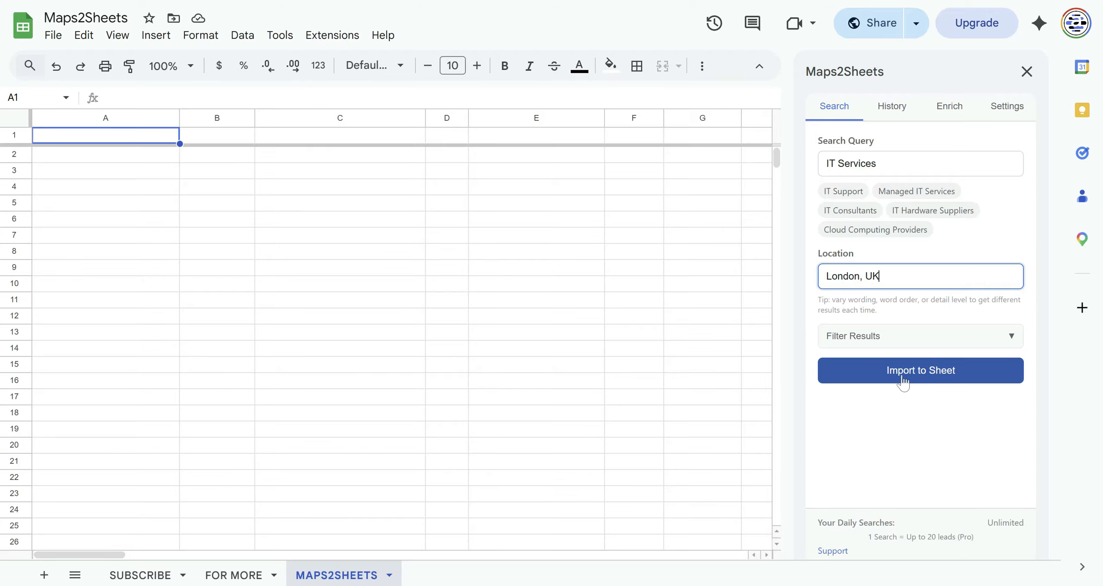
click(903, 382)
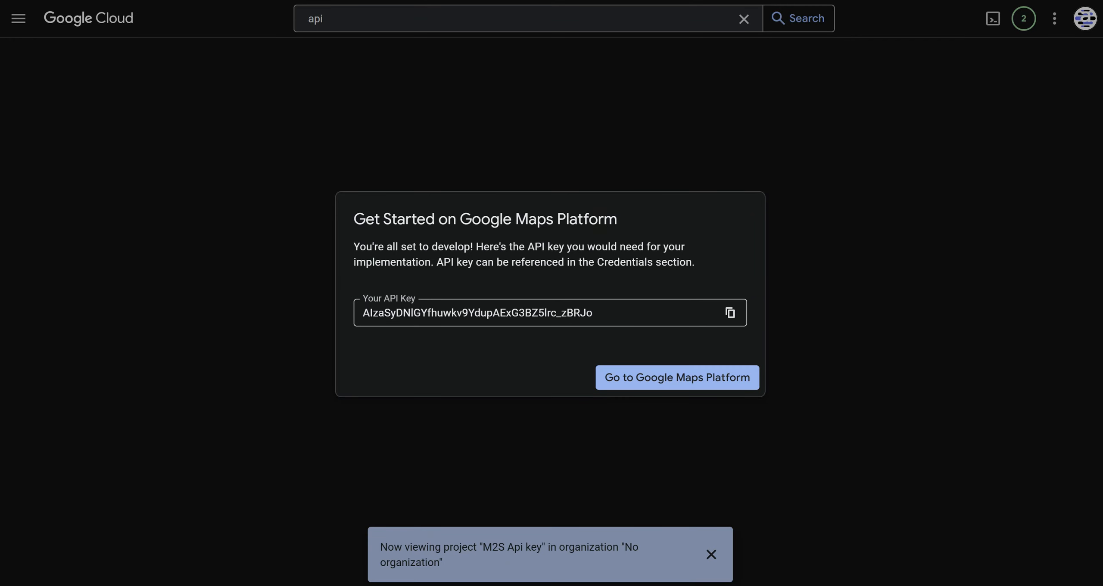
- Switch to Google Cloud, go to Google Maps Platform and skip restricting the API key for now
click(699, 389)
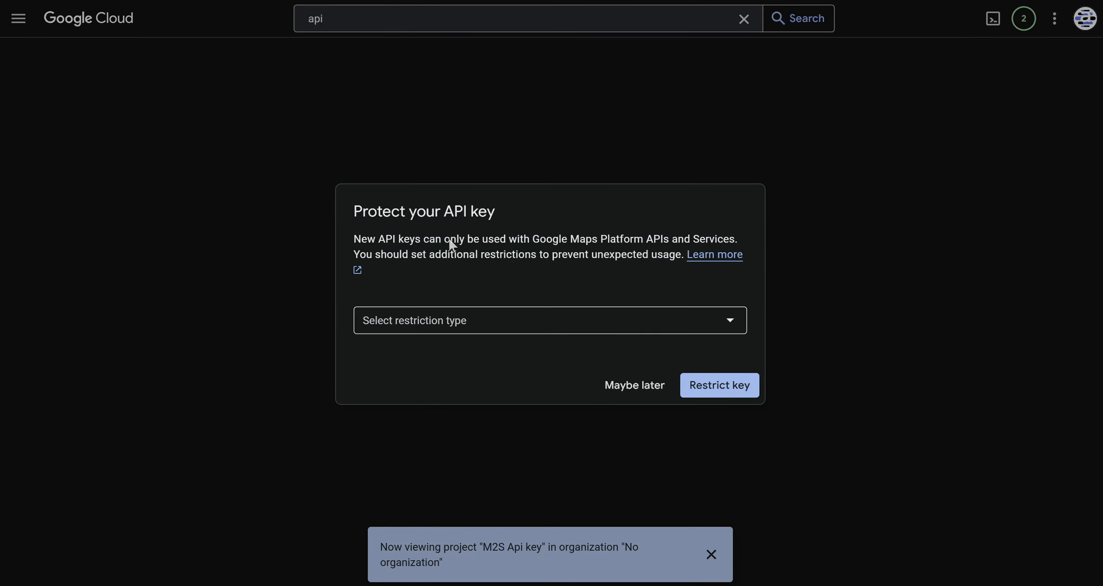
click(630, 390)
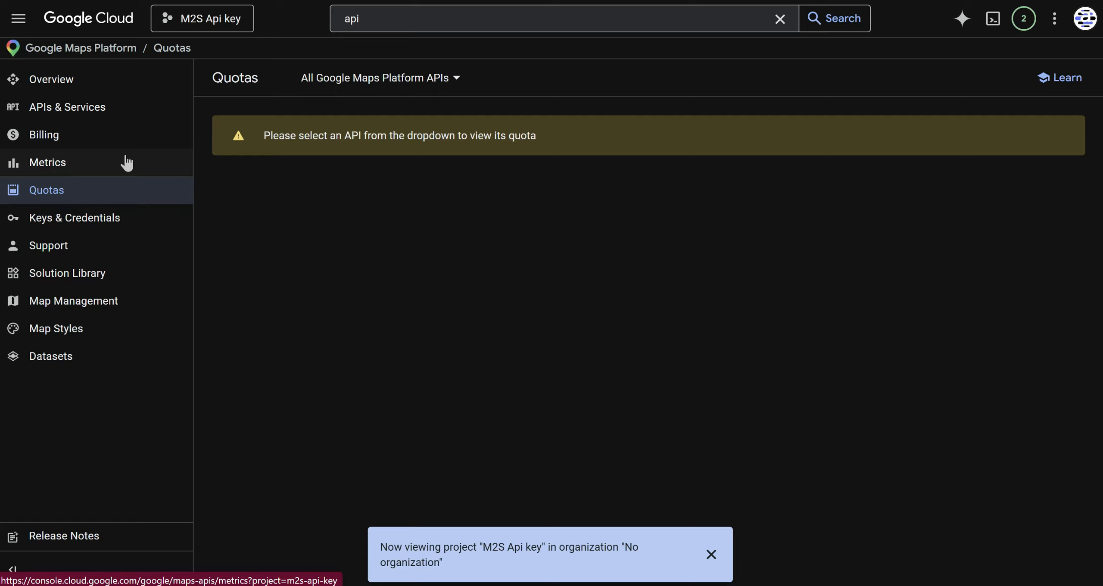
- Show the quotas for Places API (New) and look through the request limits
click(406, 84)
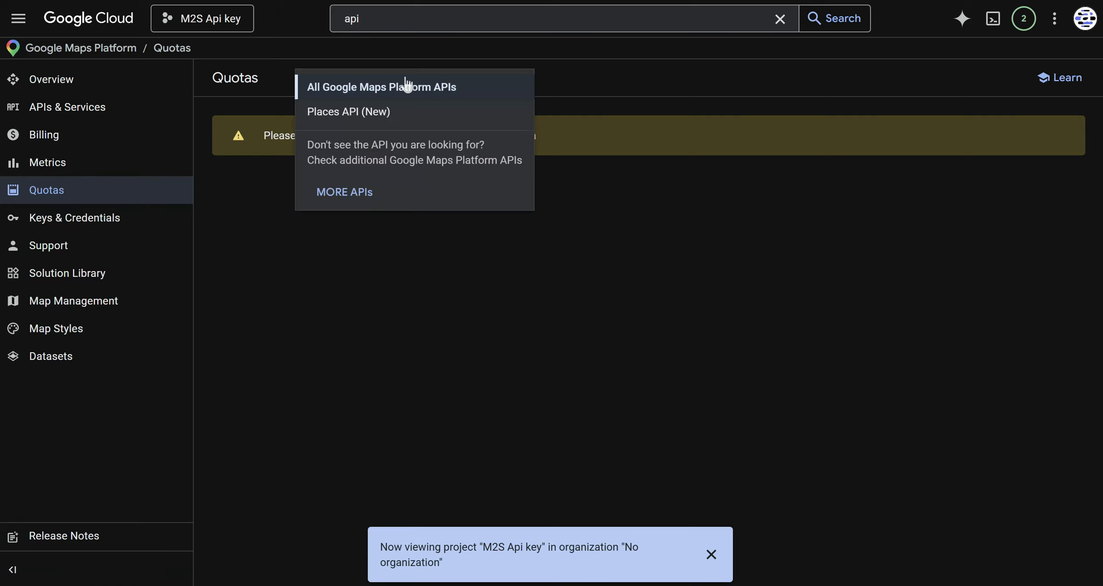
click(391, 114)
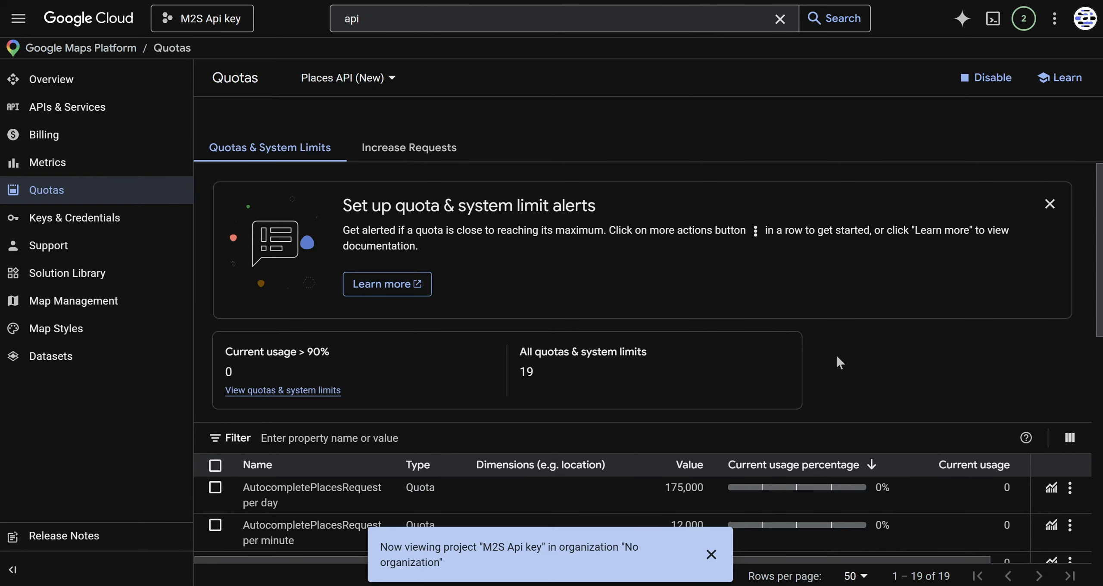
scroll(837, 357, down, 5)
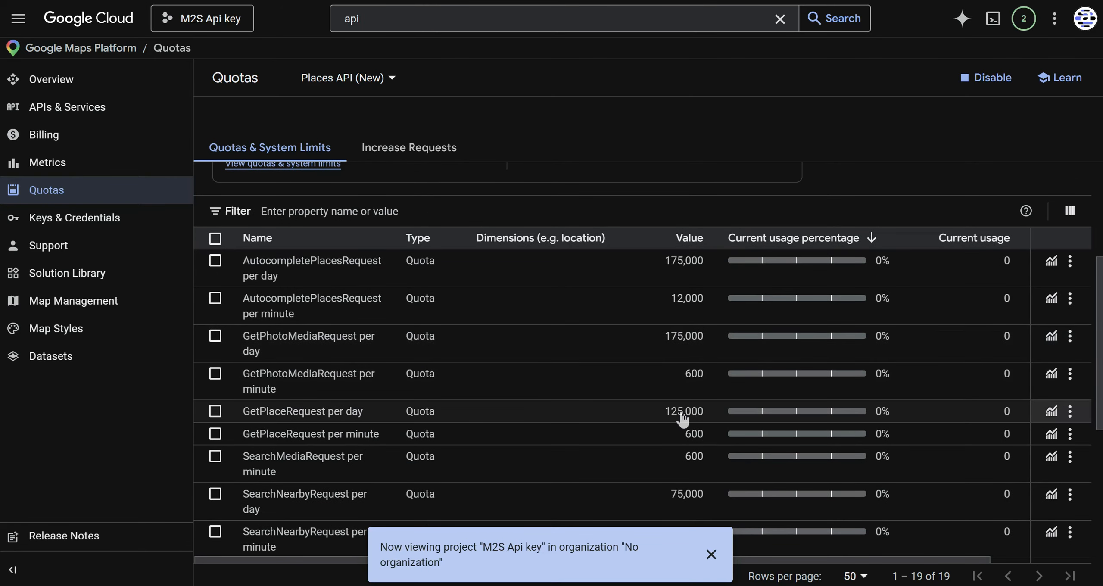
scroll(683, 419, down, 2)
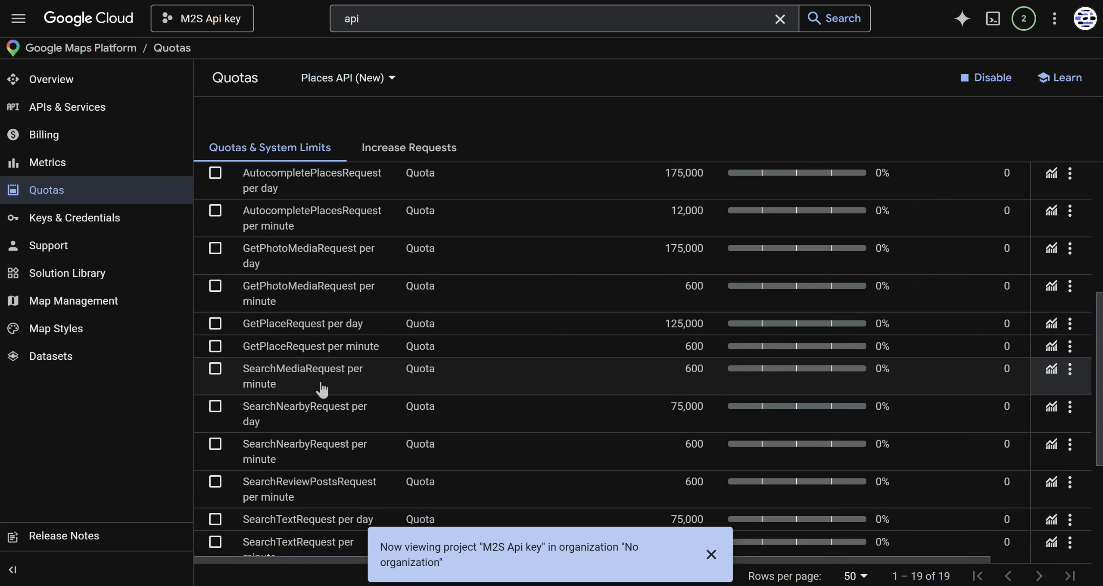
scroll(321, 388, down, 1)
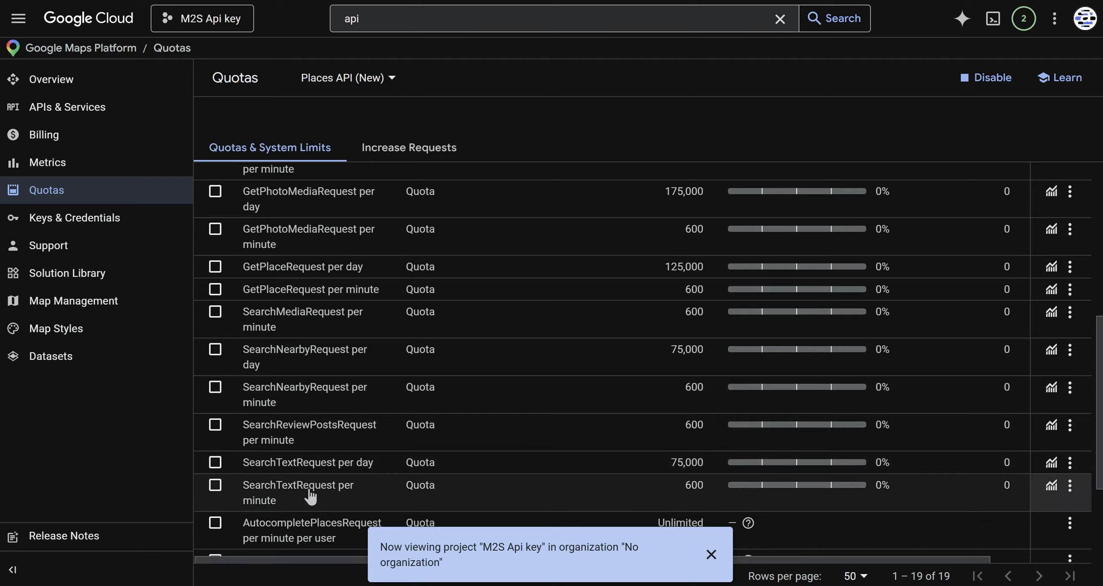
scroll(310, 491, down, 1)
scroll(328, 456, down, 1)
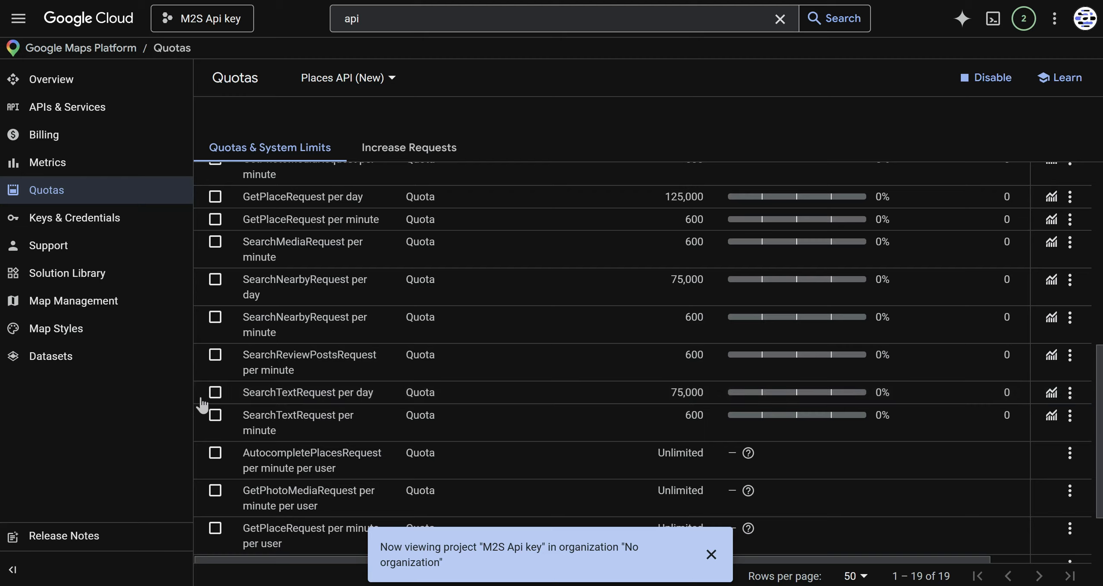
- Edit the SearchTextRequest per day quota to 100, submit the request and close the quota panel
click(1071, 393)
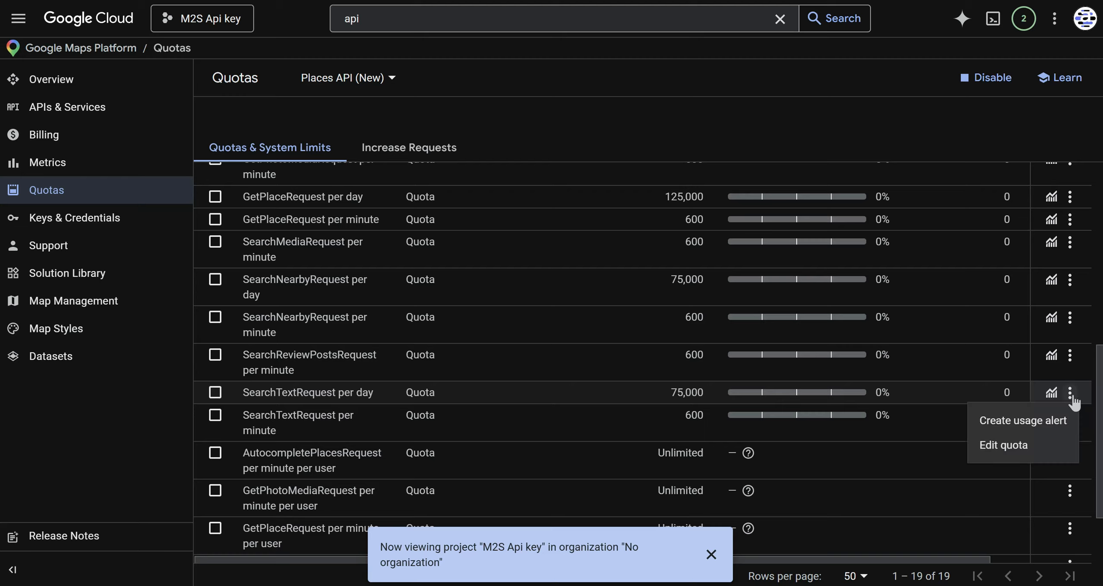
click(1027, 444)
click(806, 307)
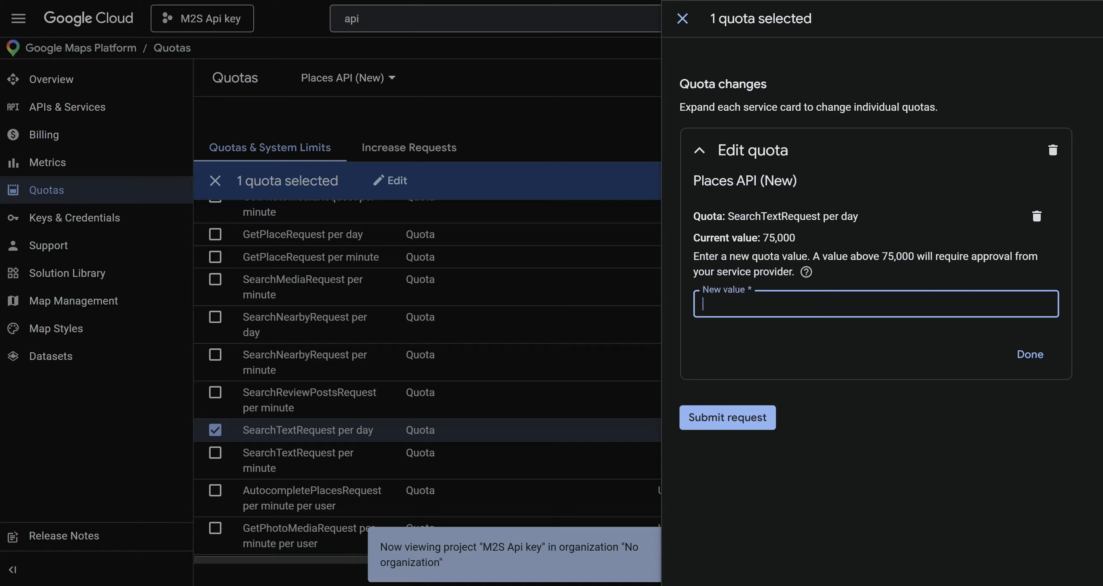
text(200)
key(BackSpace)
key(BackSpace)
key(BackSpace)
text(100)
click(863, 419)
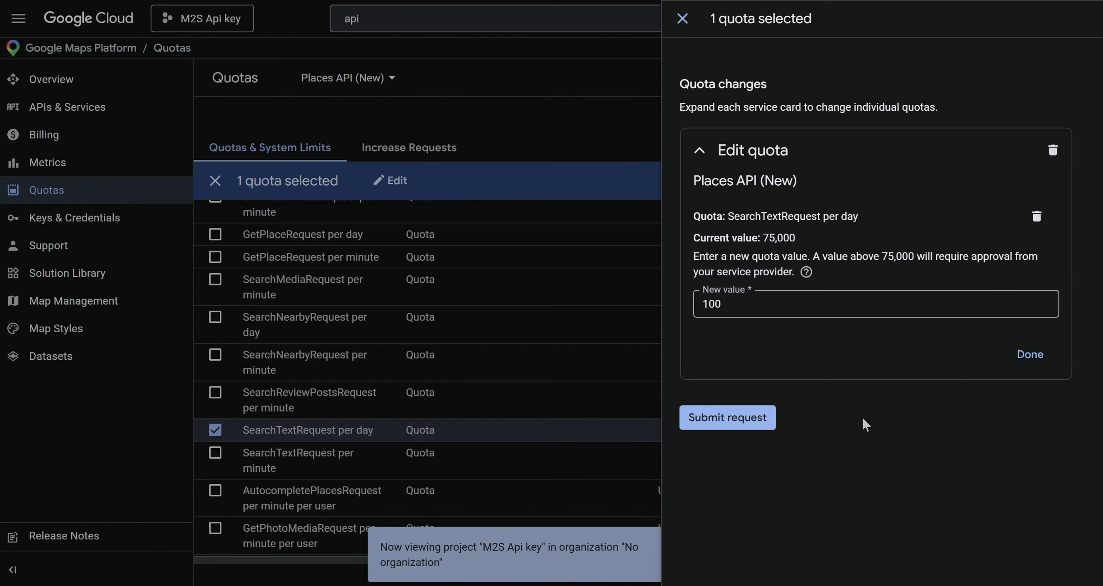
click(742, 423)
click(734, 363)
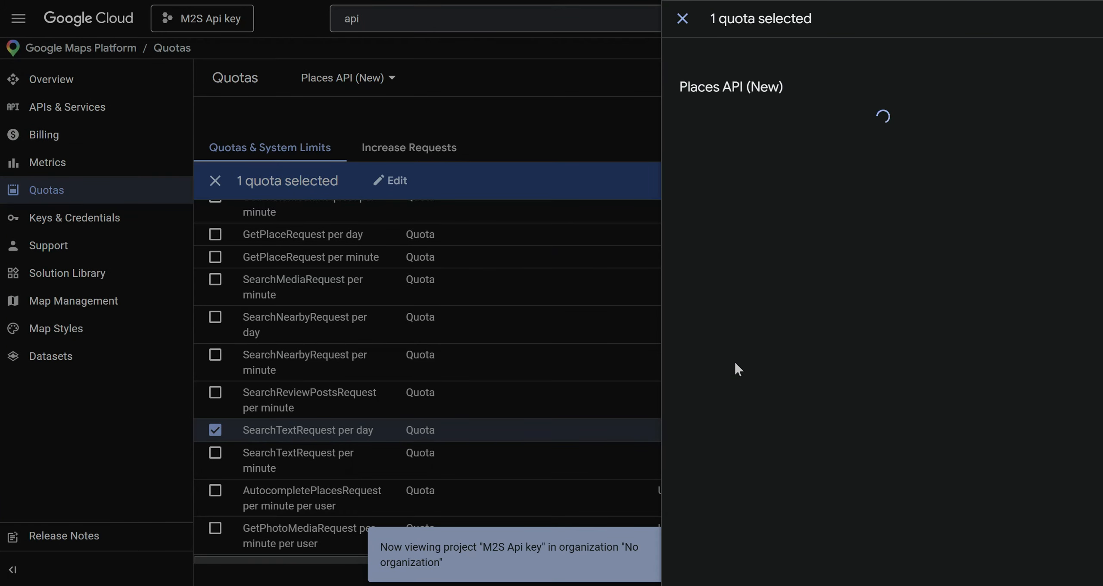
click(682, 19)
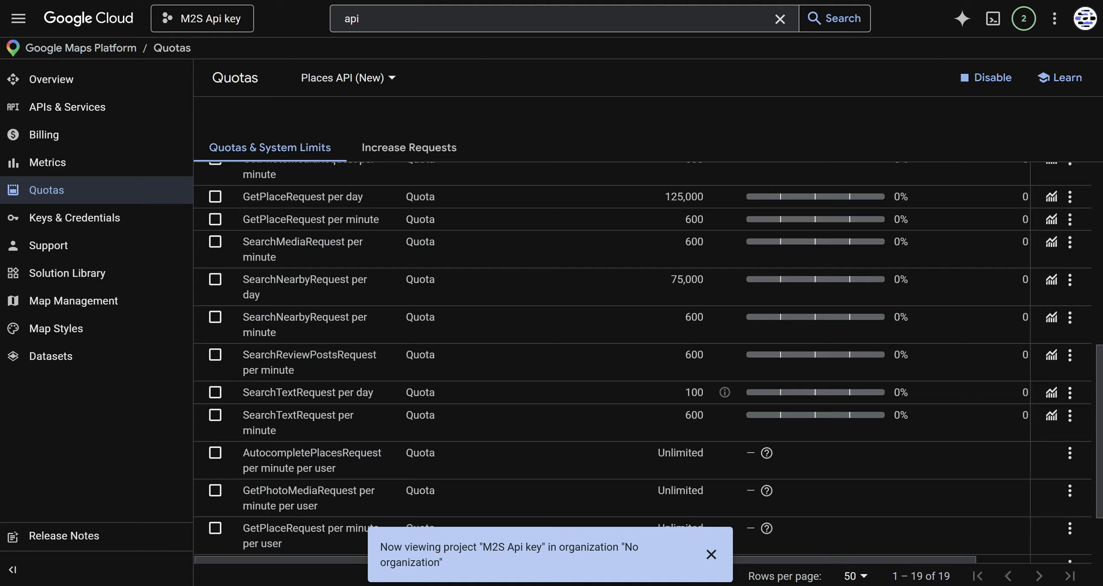